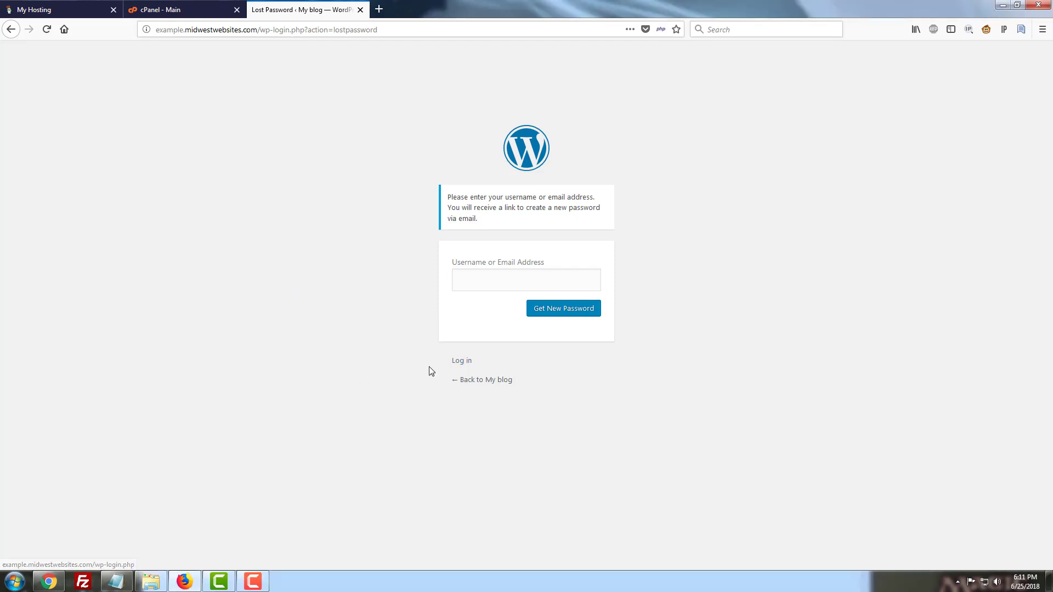
Switch to the cPanel tab and open phpMyAdmin by filtering the cPanel tools for php
left_click(466, 290)
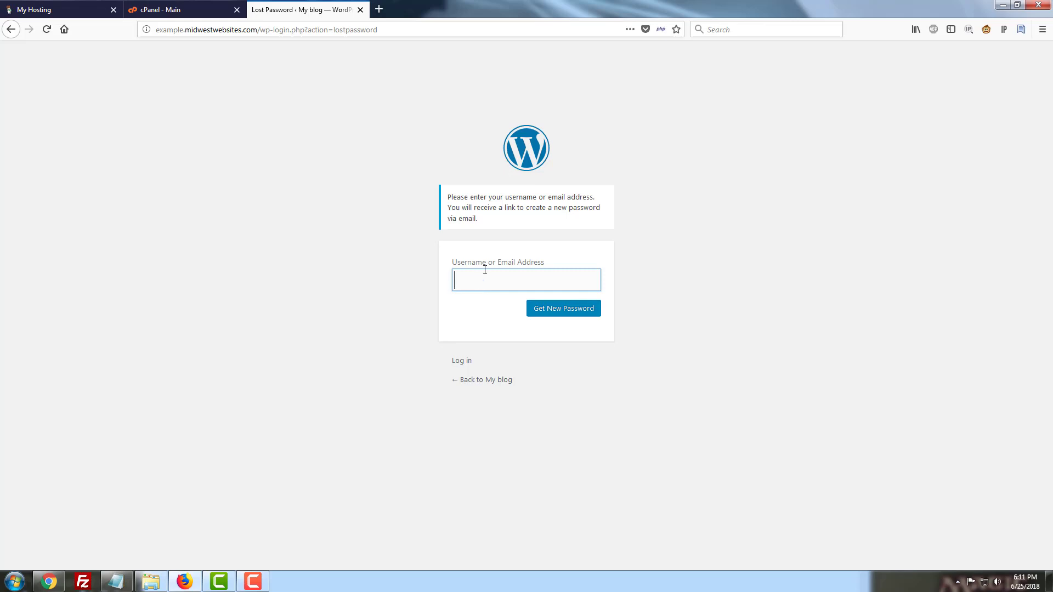
left_click(184, 6)
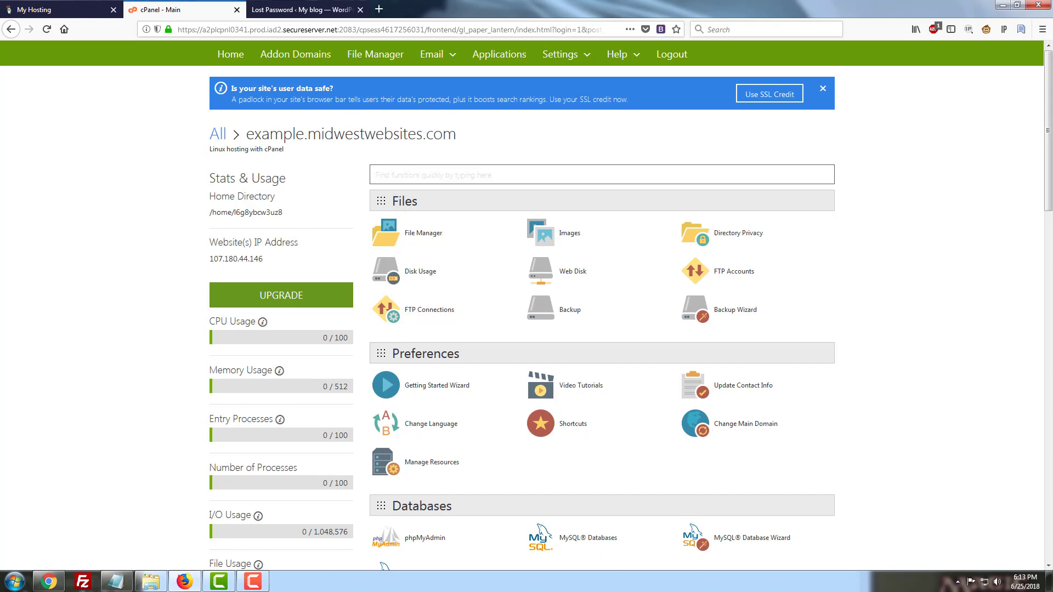
type("php")
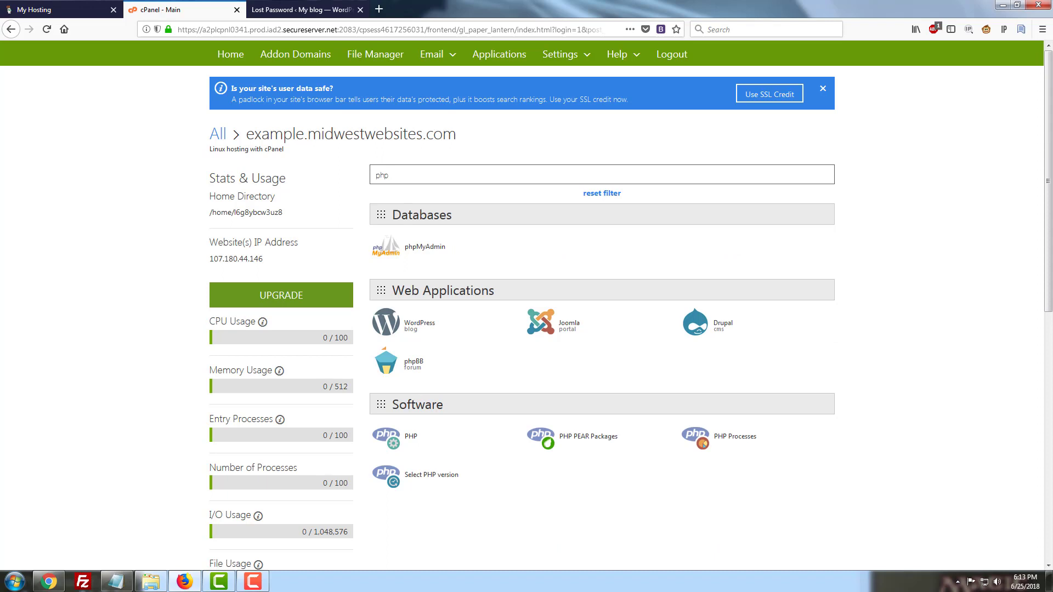
left_click(429, 251)
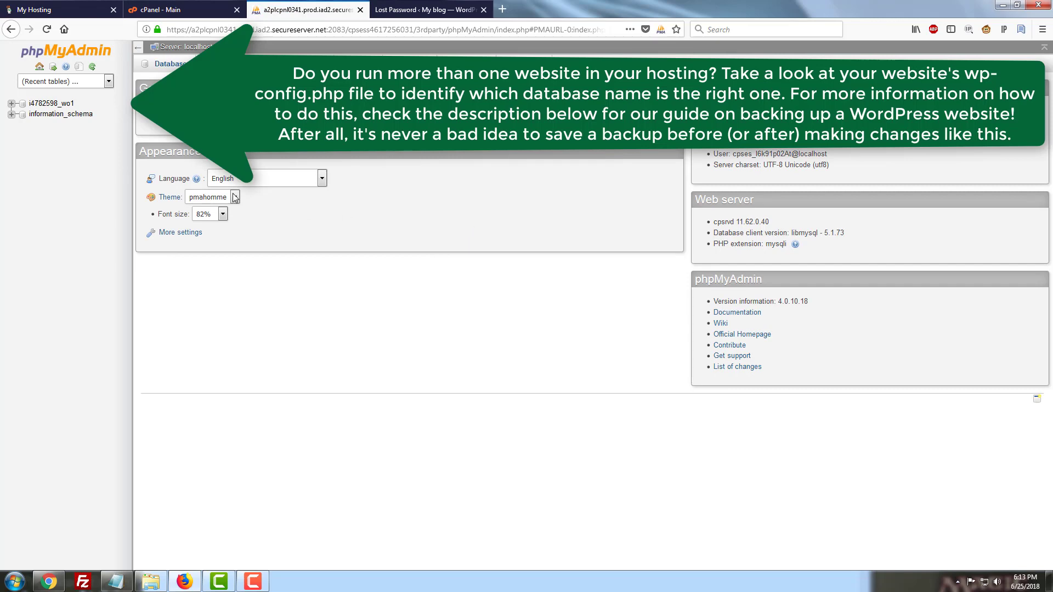
Browse the wo_users table of the i4782598_wo1 WordPress database
left_click(54, 104)
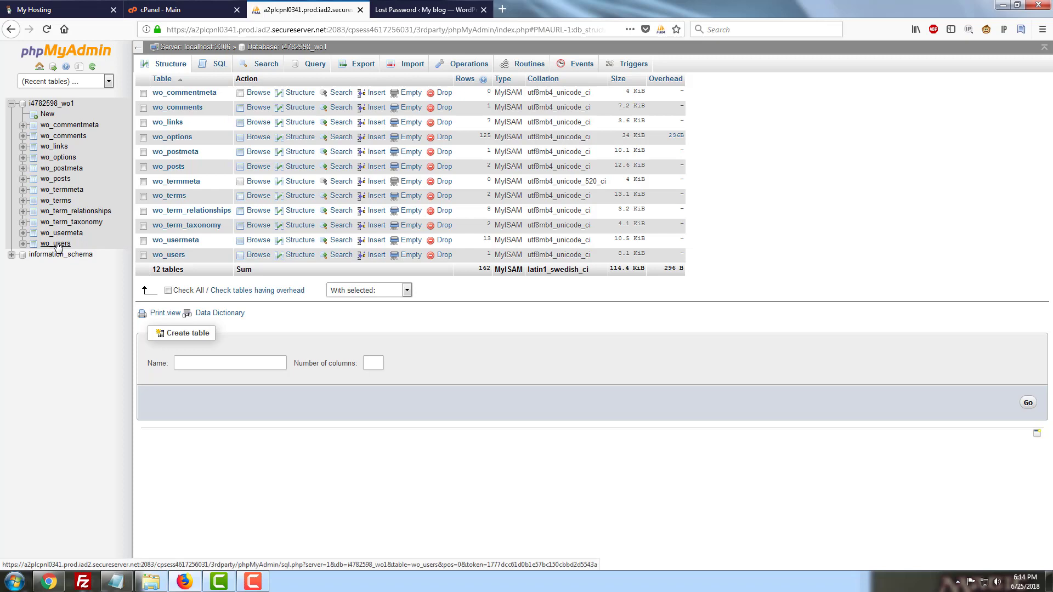
left_click(58, 244)
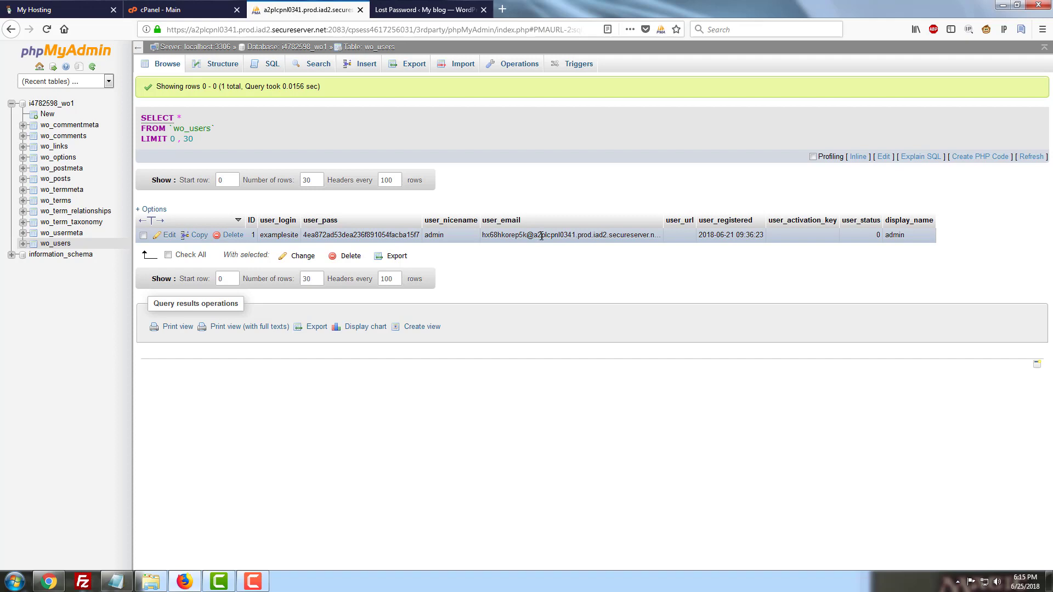
Open the admin user's row in the edit form and select the entire user_email value
double_click(571, 236)
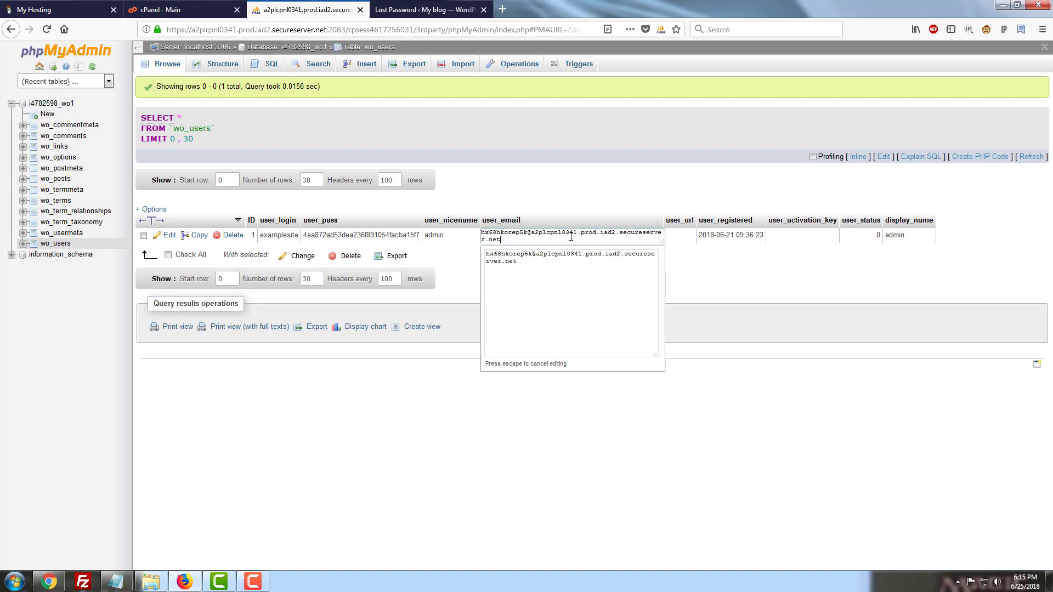
left_click(169, 236)
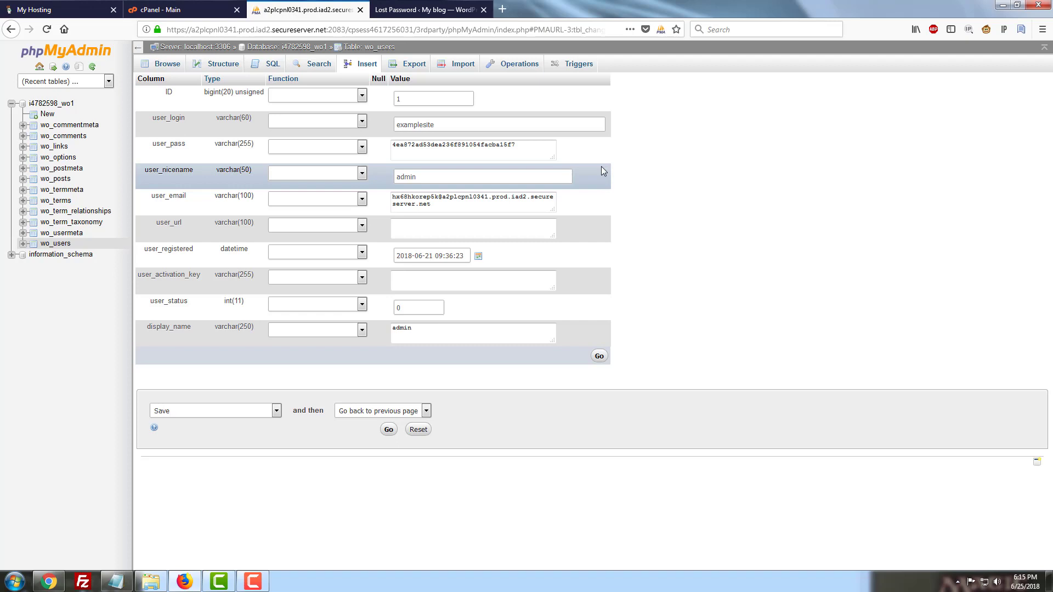
left_click(453, 207)
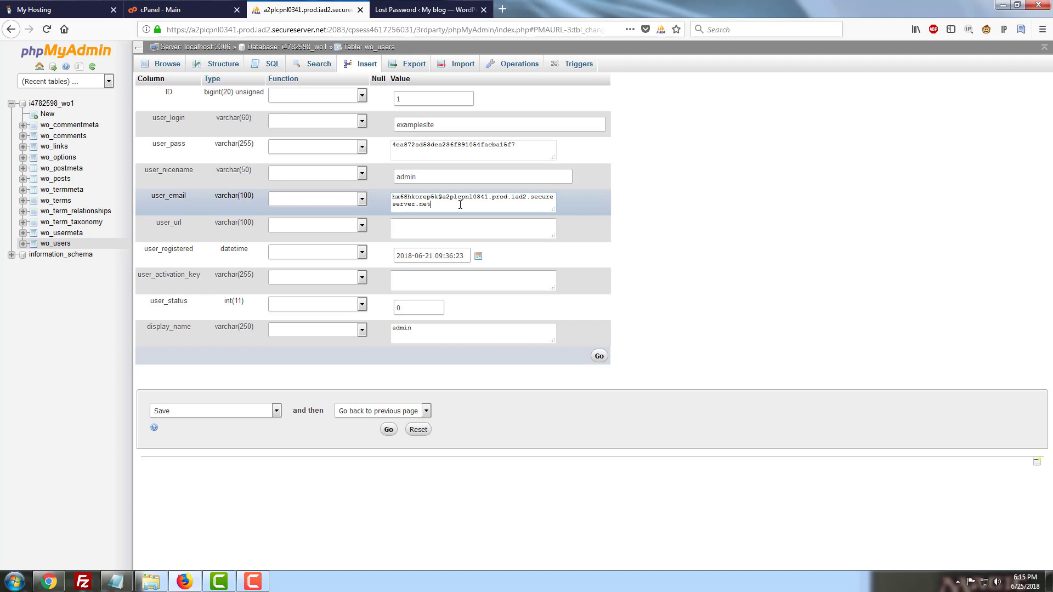
left_click(461, 204)
key("ctrl+a")
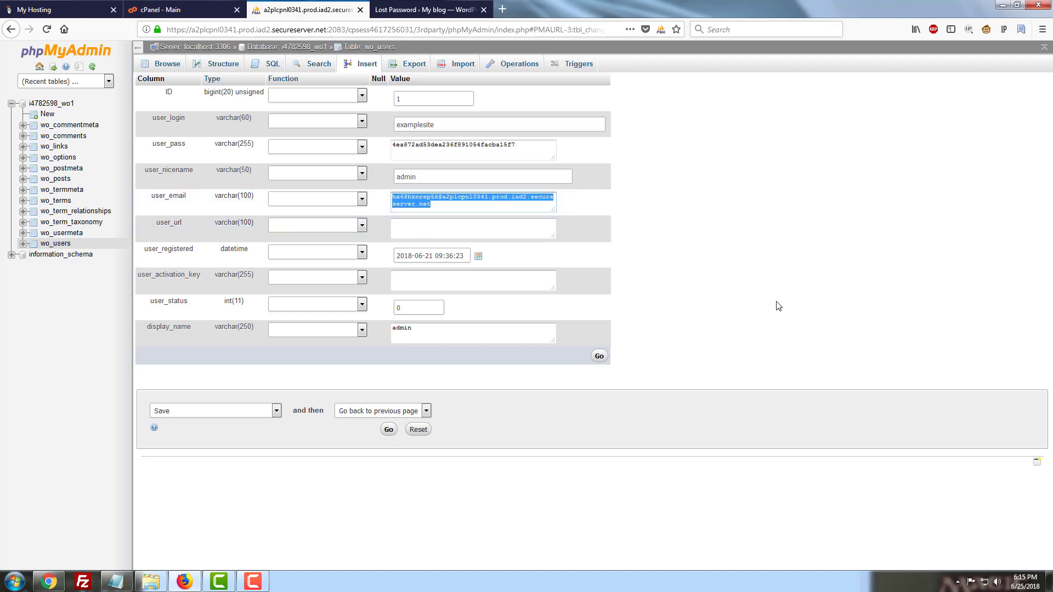
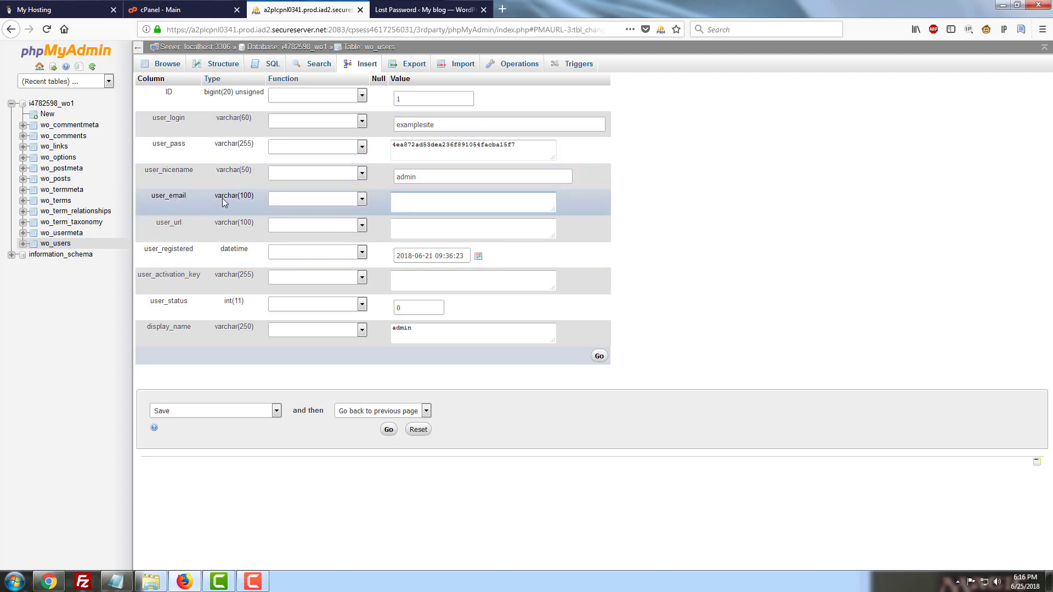
Replace the entire user_pass value with a new plain-text account password
left_click(547, 147)
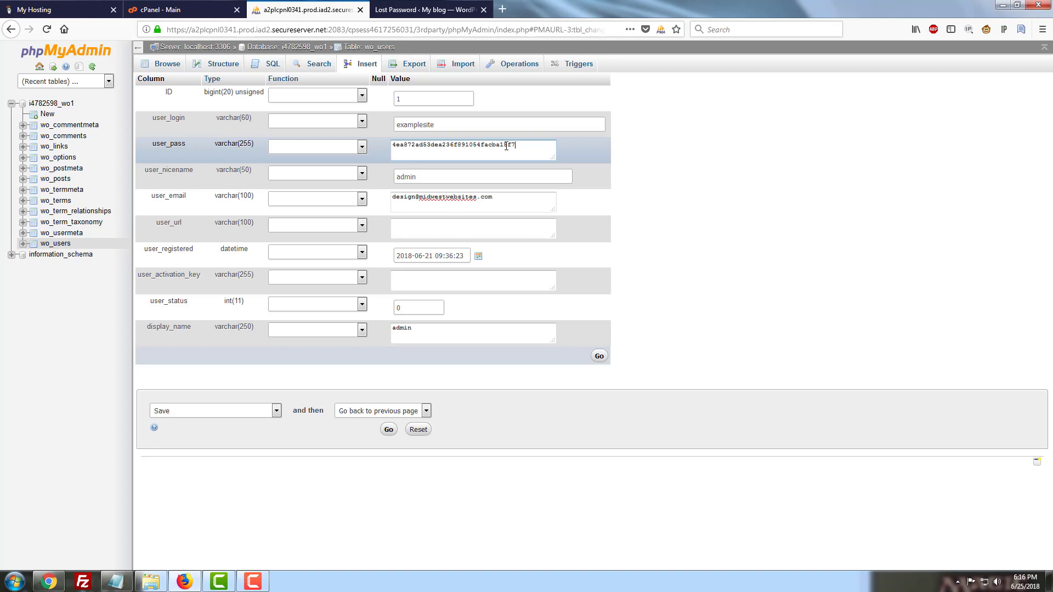
left_click_drag(516, 146, 366, 157)
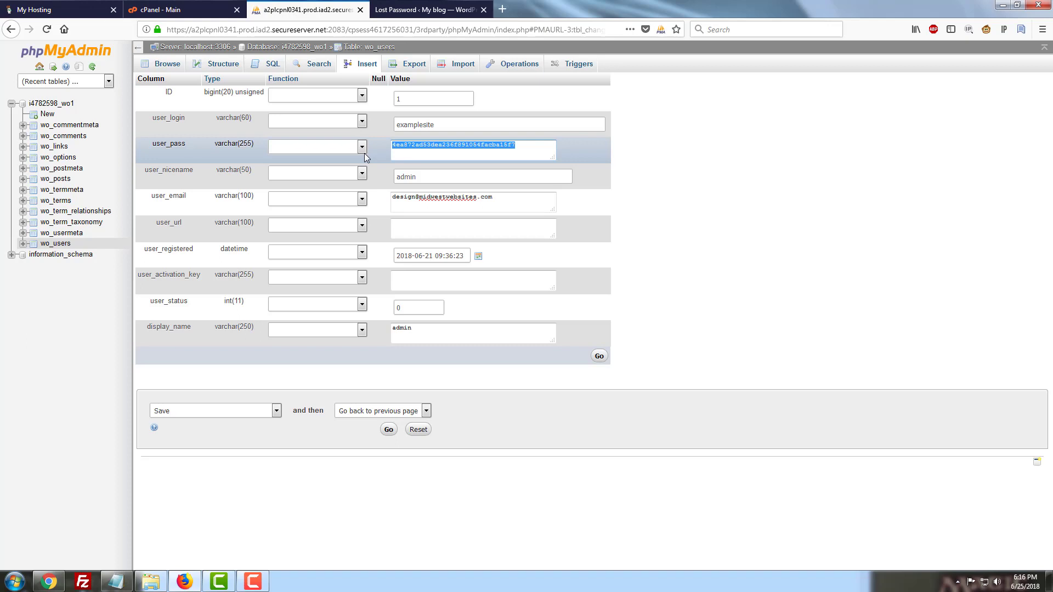
type("New")
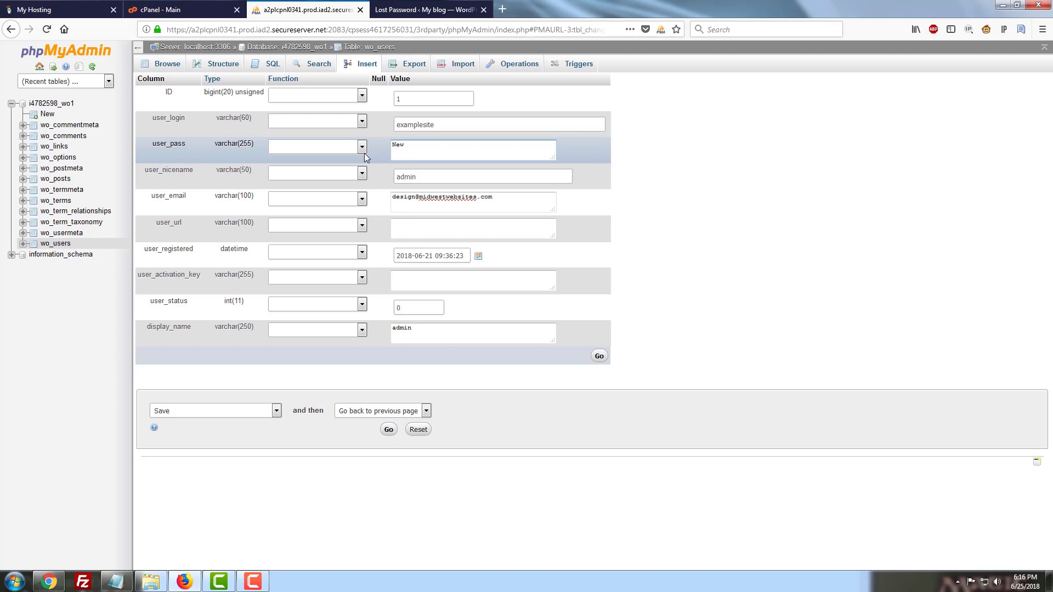
type("password1234")
Apply the MD5 function to the user_pass field and save the edited row
left_click(331, 153)
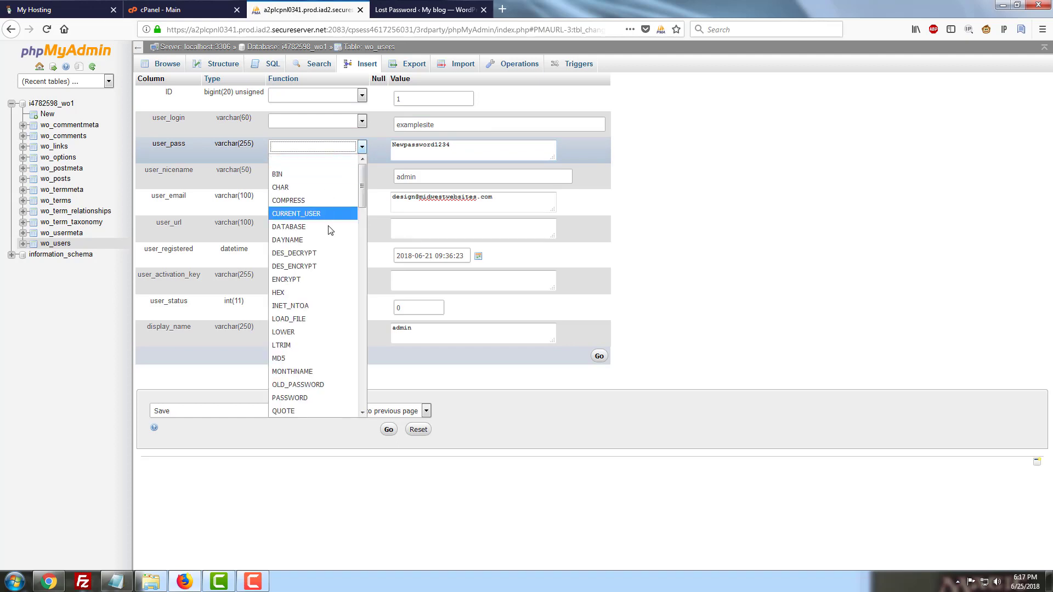
scroll(339, 321, "down", 2)
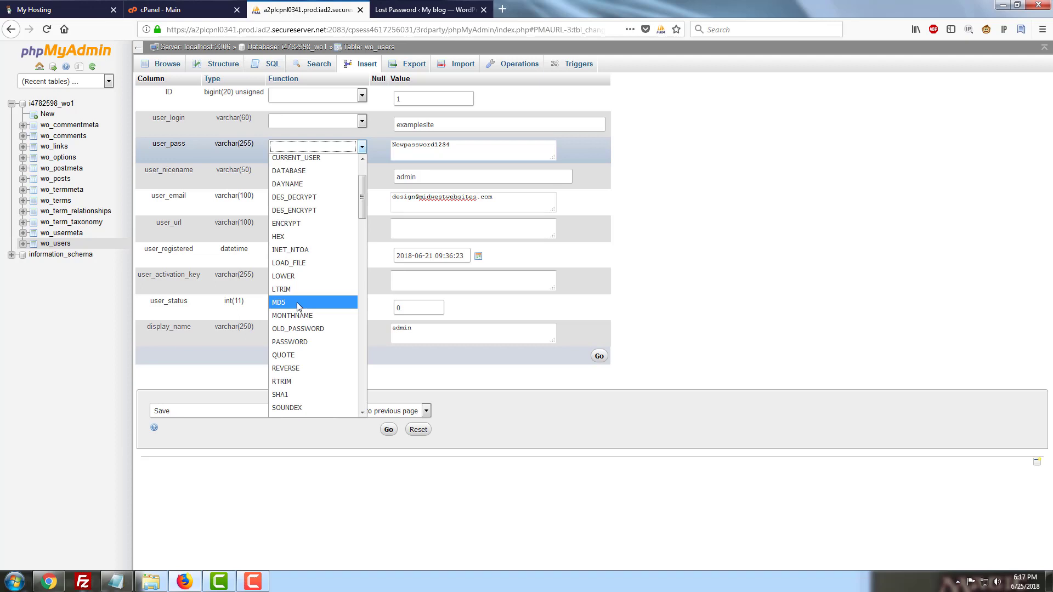
left_click(299, 303)
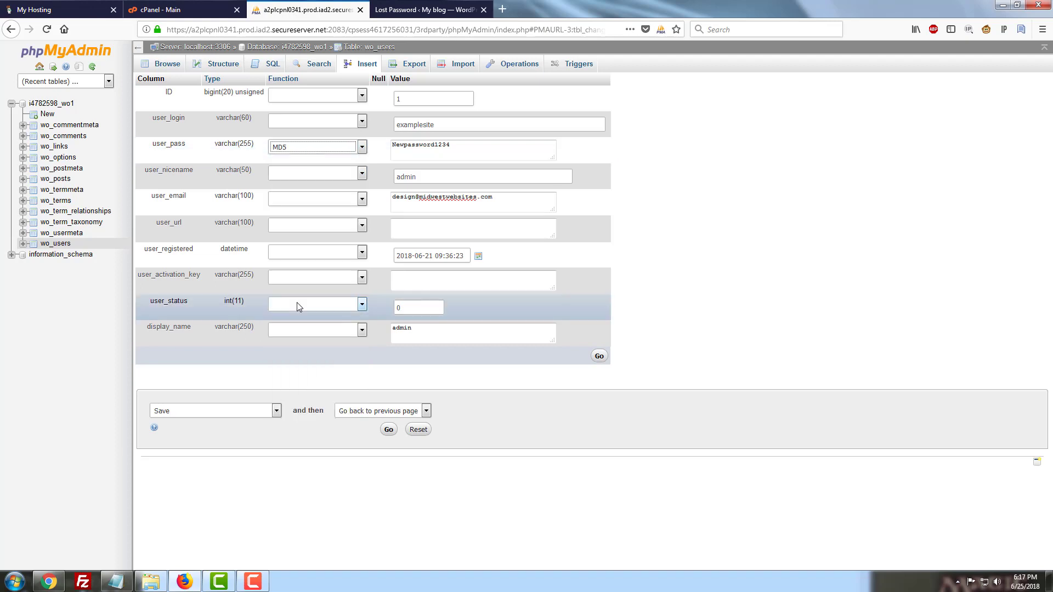
left_click(389, 430)
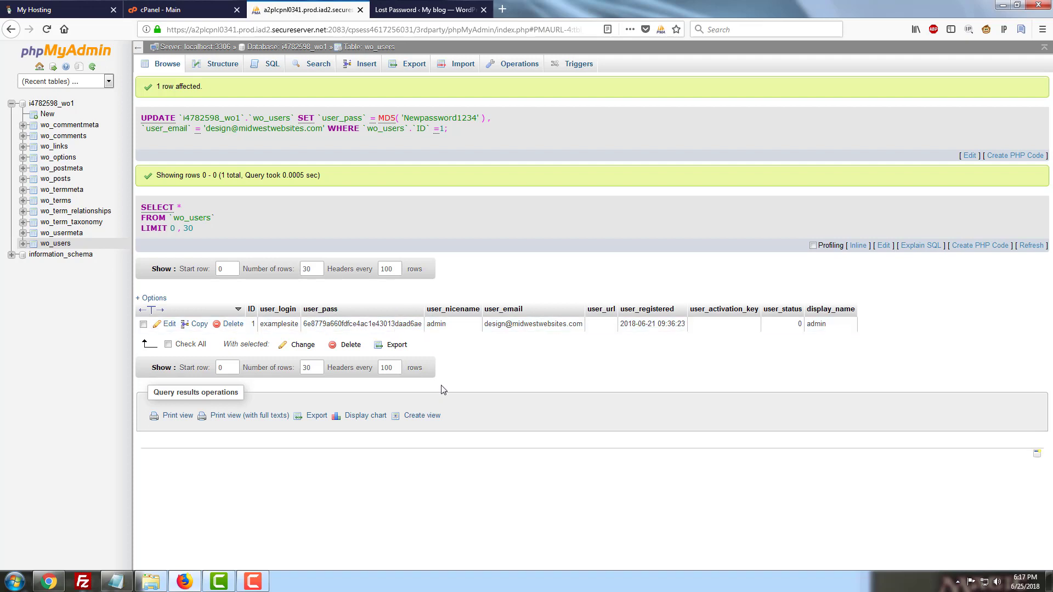
Switch to the WordPress lost-password tab and go to the login page
left_click(393, 8)
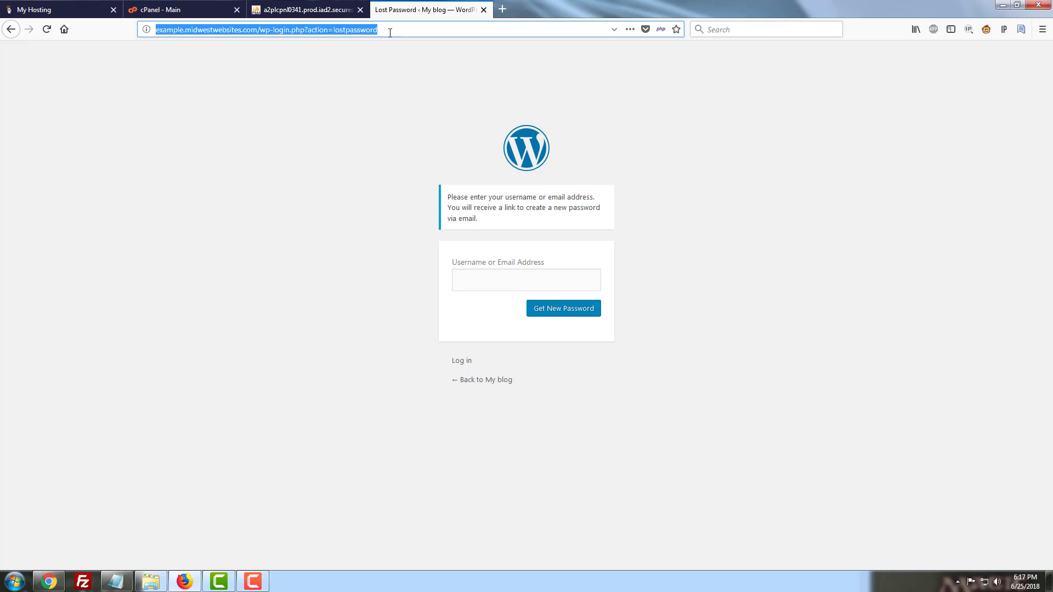
left_click(456, 361)
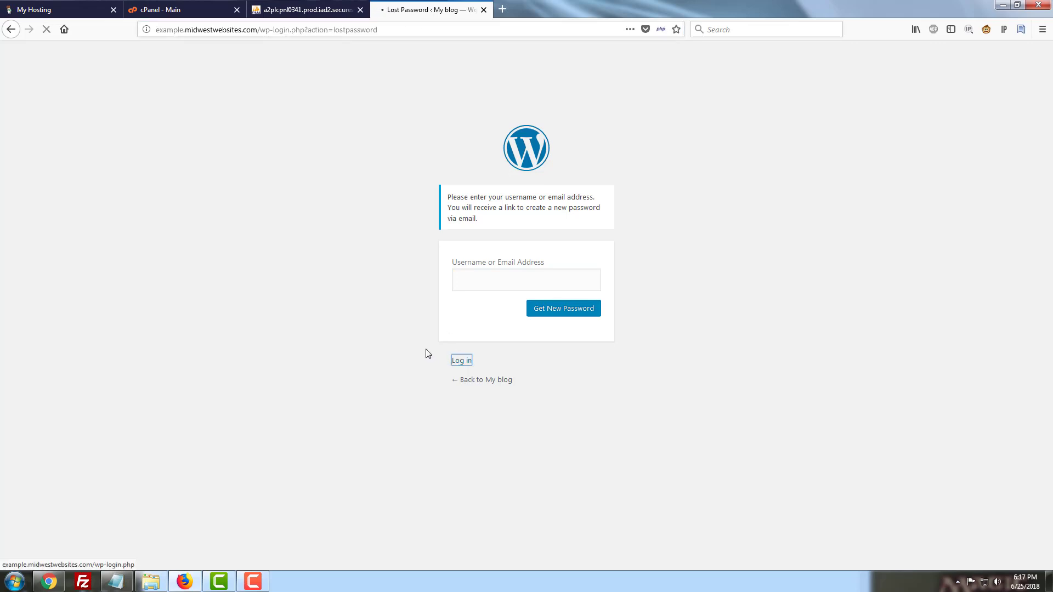
left_click(327, 234)
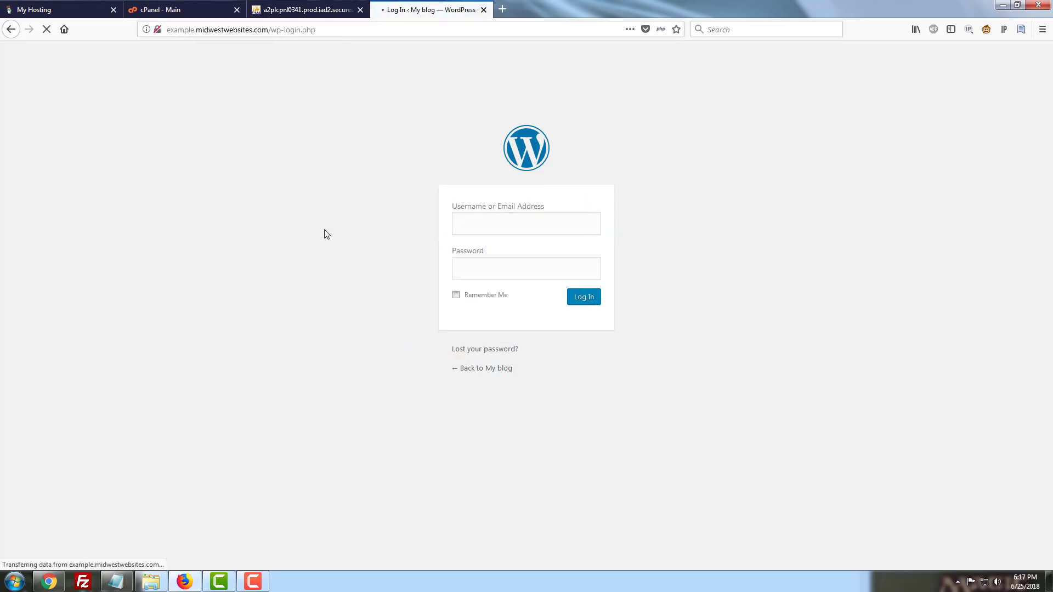
Log in to WordPress with username examplesite and the new account password
left_click(510, 226)
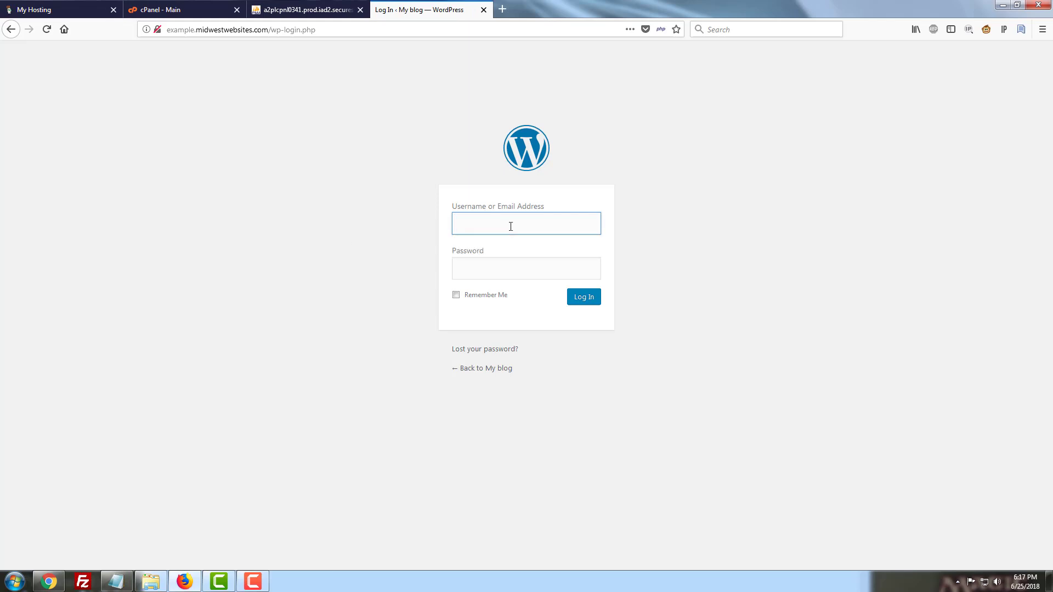
type("examplesite")
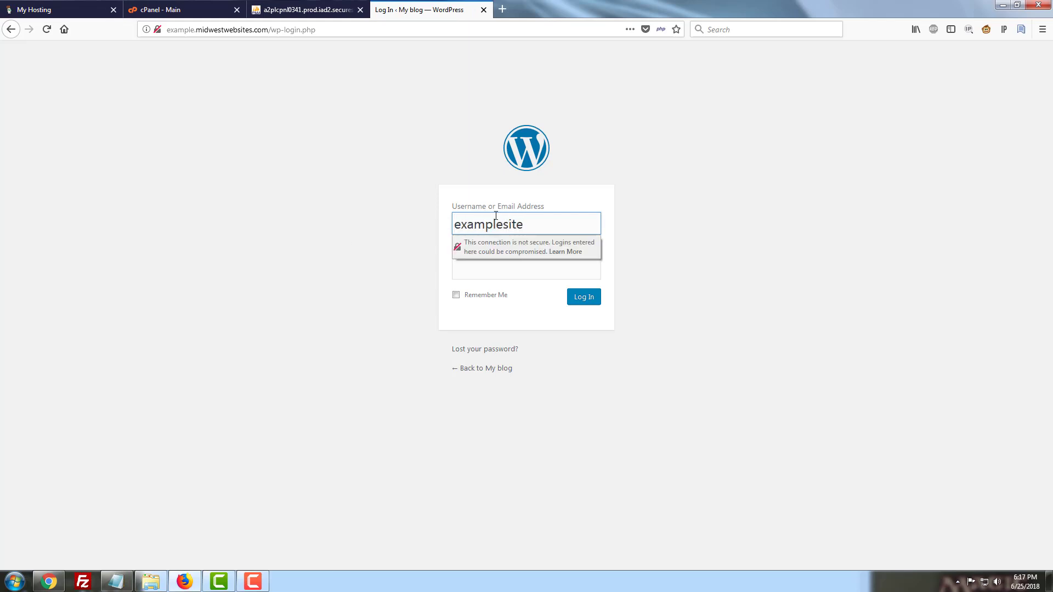
left_click(306, 235)
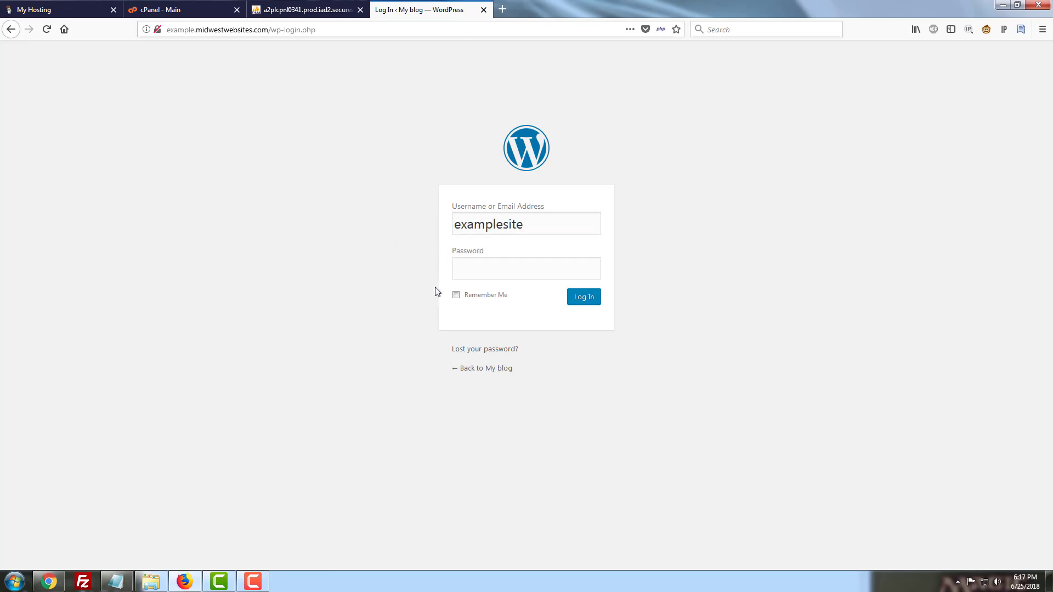
left_click(494, 269)
type("*******")
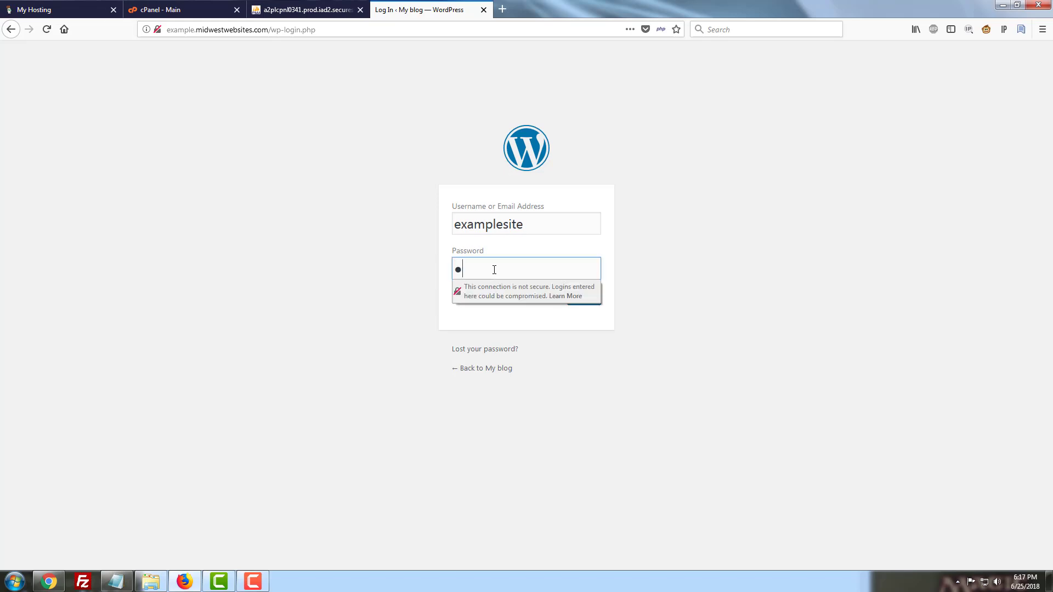
type("********")
left_click(376, 287)
left_click(590, 303)
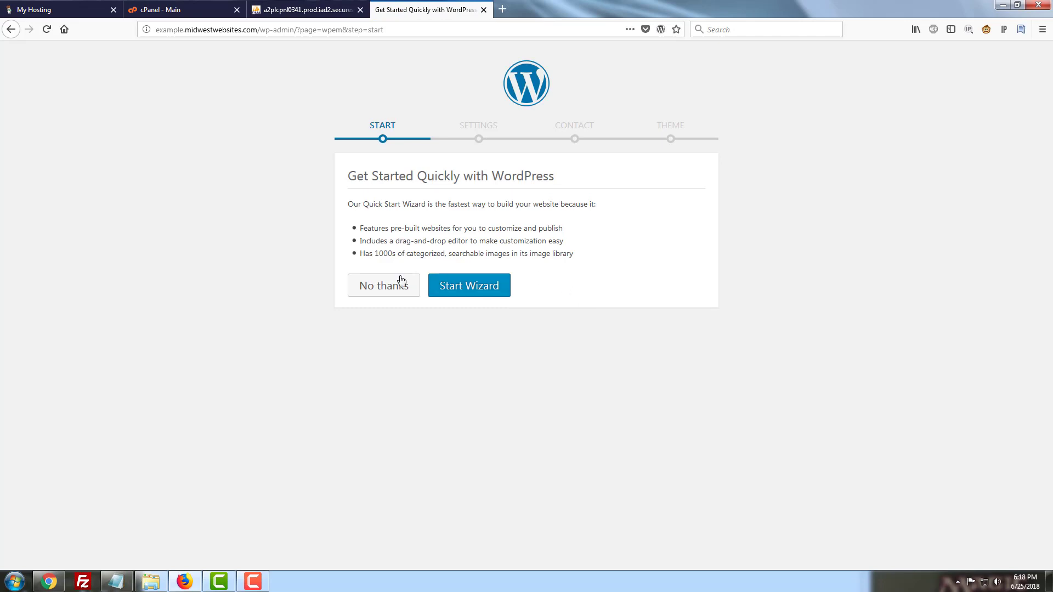
Decline the Quick Start Wizard and confirm exiting to configure WordPress on your own
left_click(392, 293)
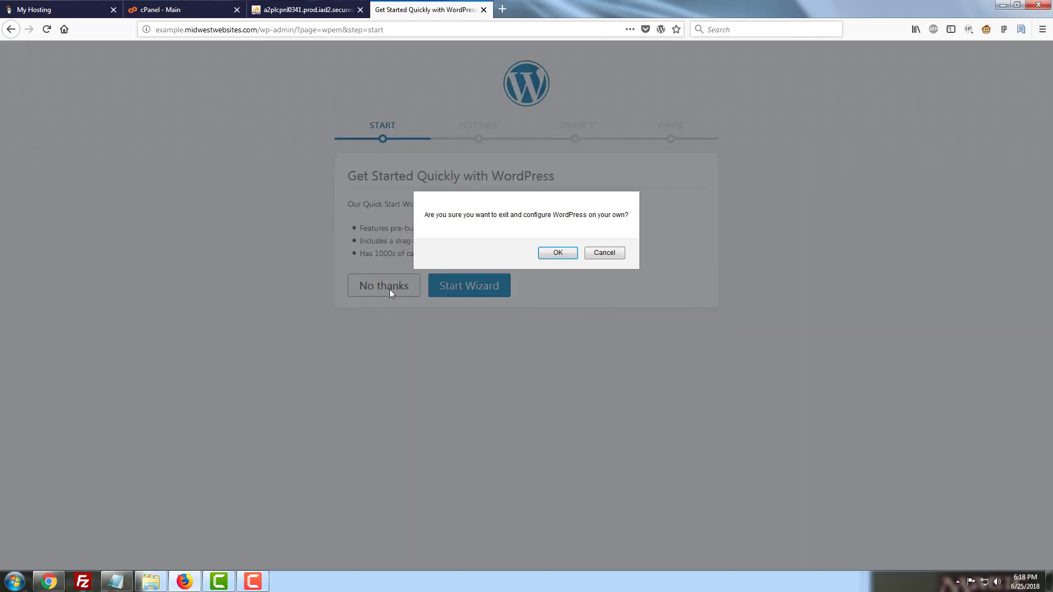
left_click(556, 253)
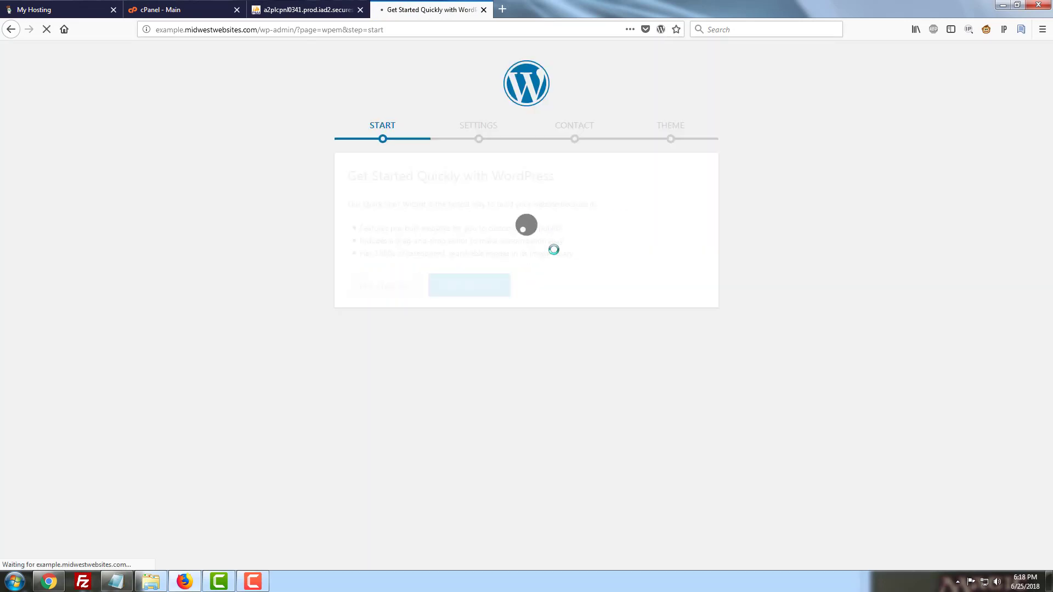